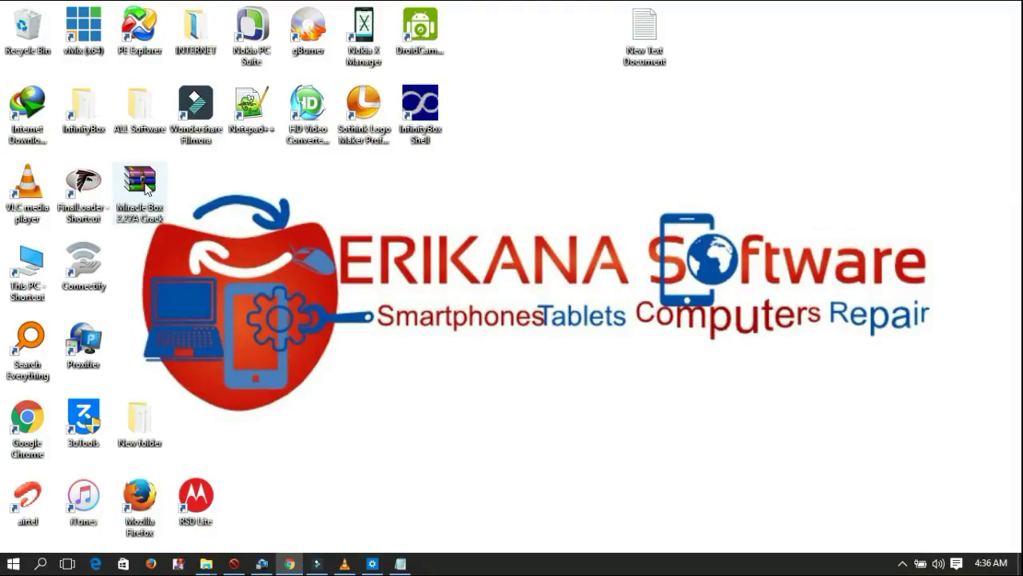
- Drag the Miracle Box 2.27A Crack archive to the desktop's top row beside New Text Document
drag(142, 184, 505, 54)
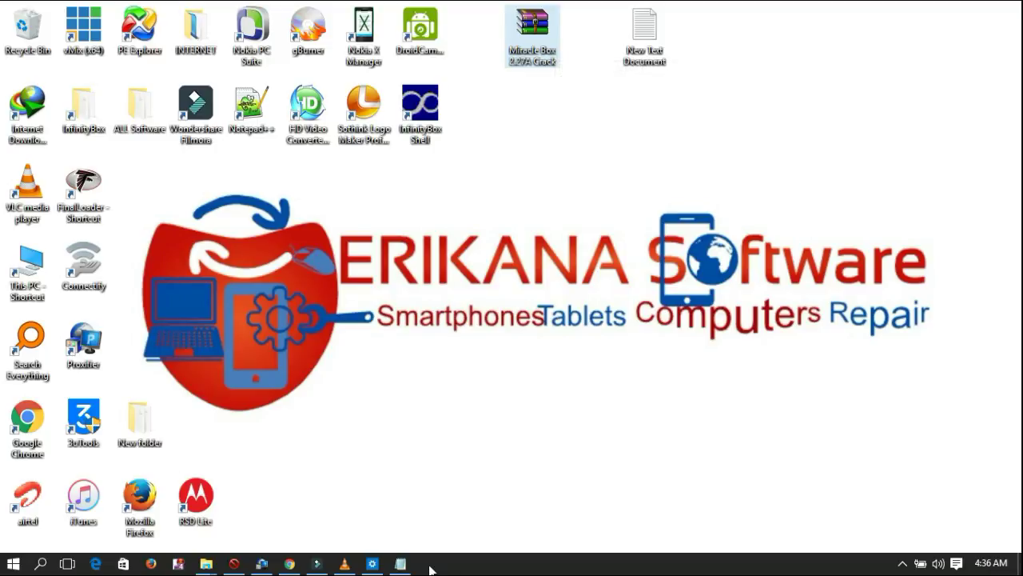
click(402, 565)
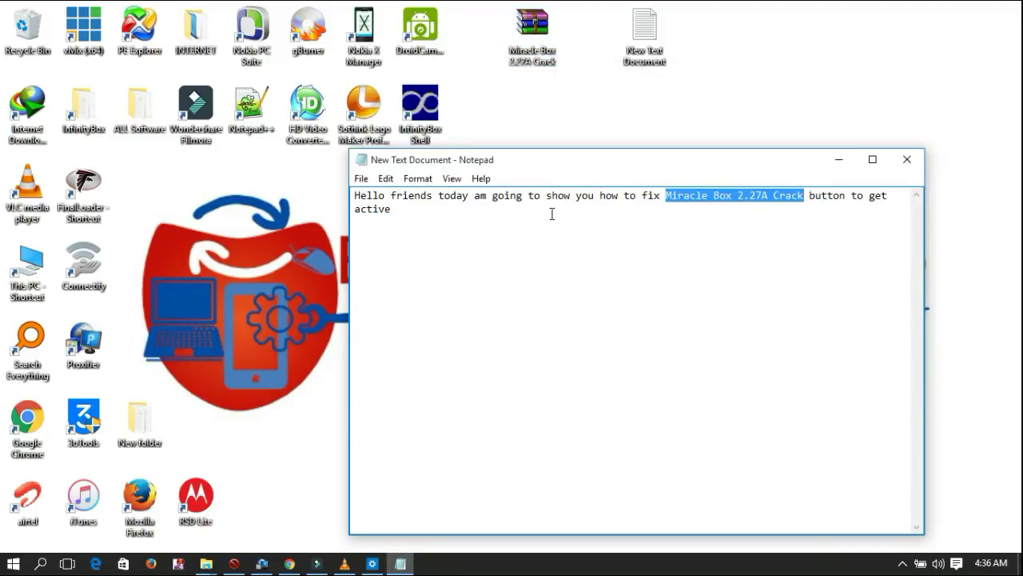
drag(608, 163, 473, 199)
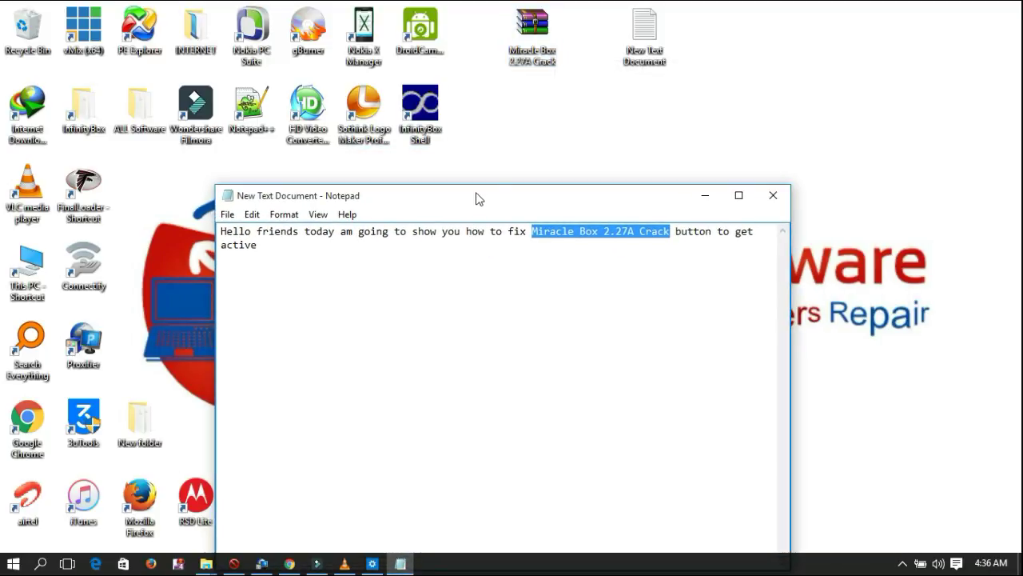
click(699, 204)
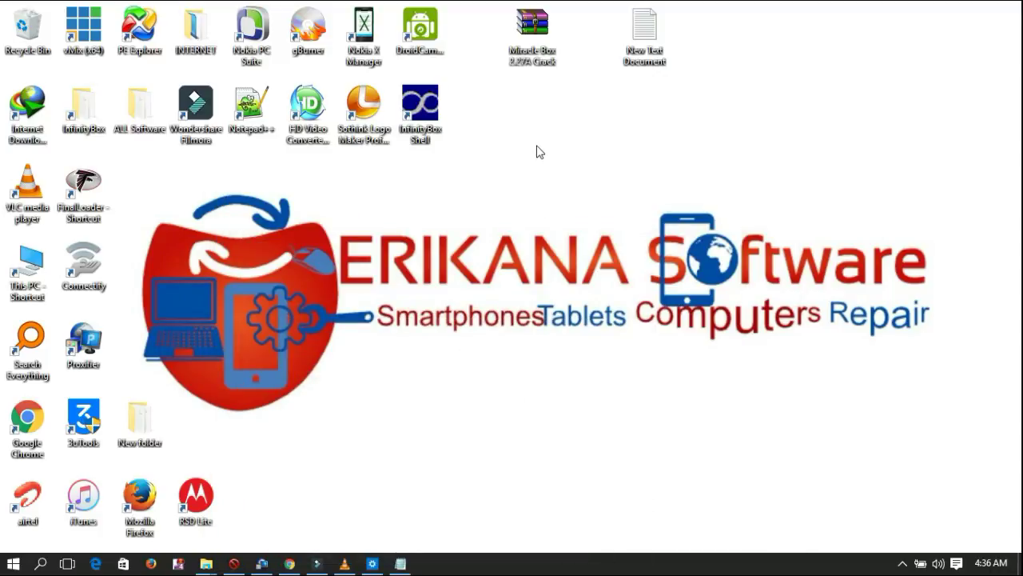
right_click(532, 55)
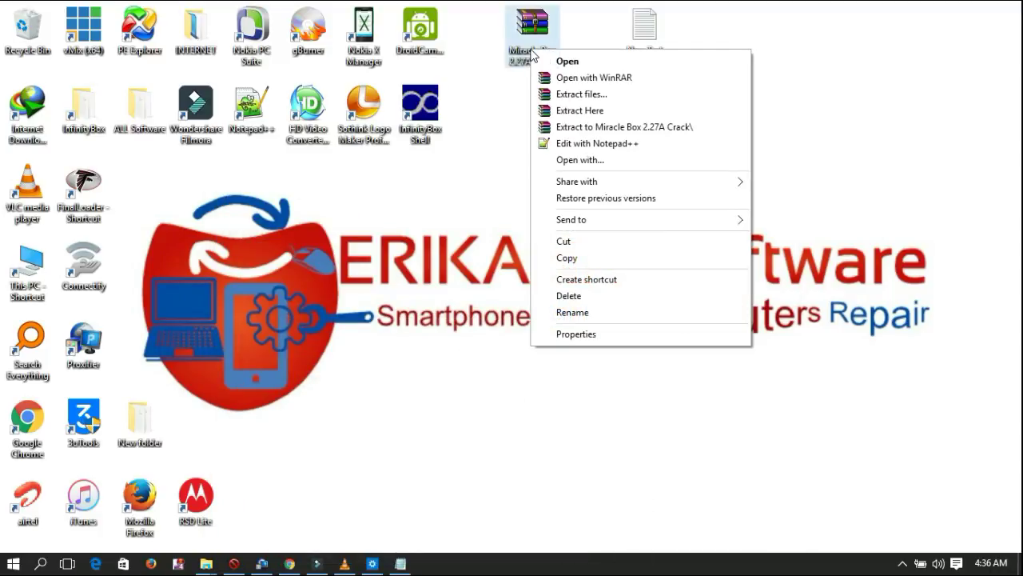
- Extract the archive into a Miracle Box 2.27A Crack folder, moving the progress window aside
click(598, 128)
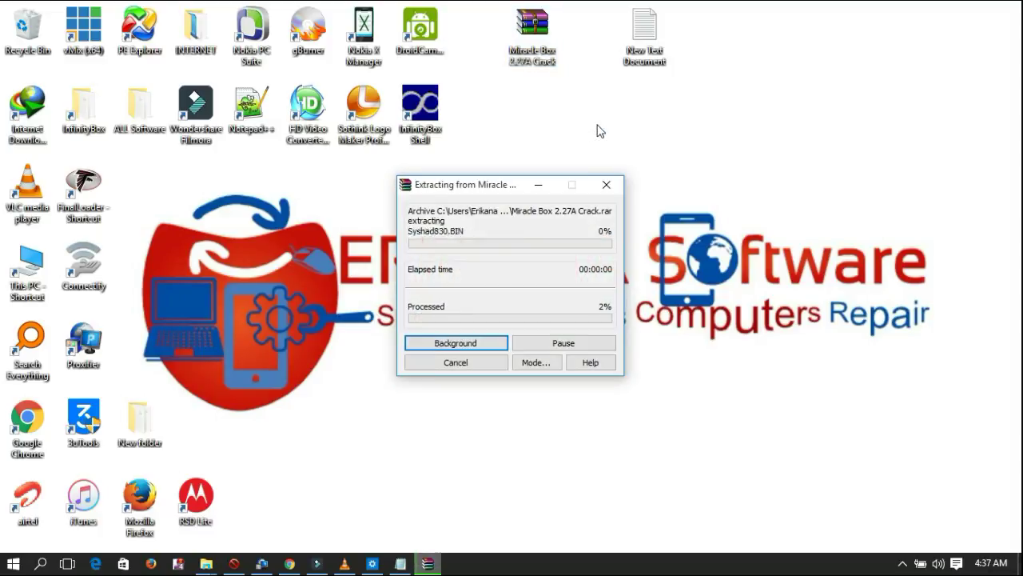
drag(503, 192, 689, 17)
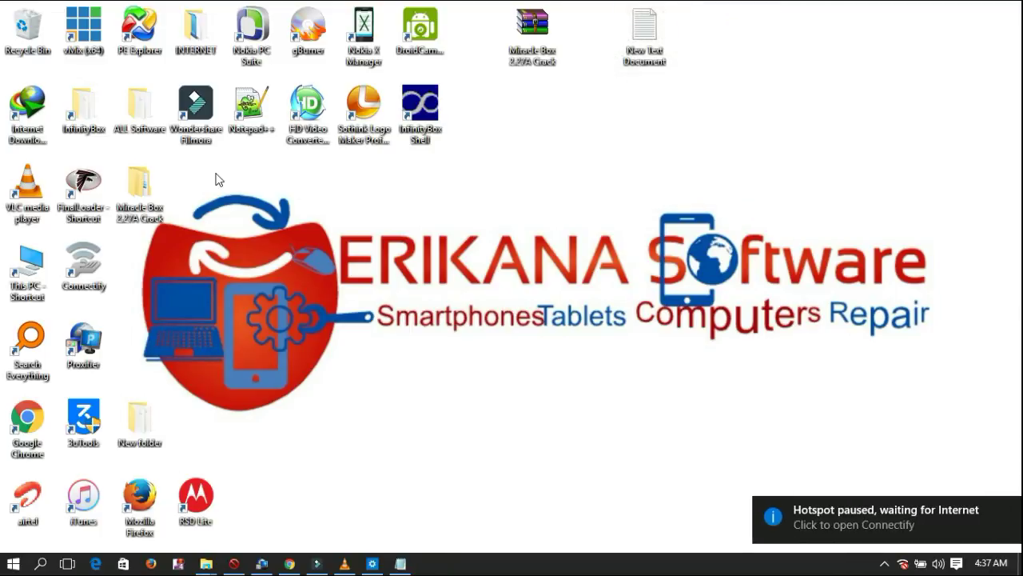
- Run Miracle_Loader_2.27A from Miracle Box 2.27A Crack > miracle 2.27A as administrator, then minimize Explorer
double_click(137, 187)
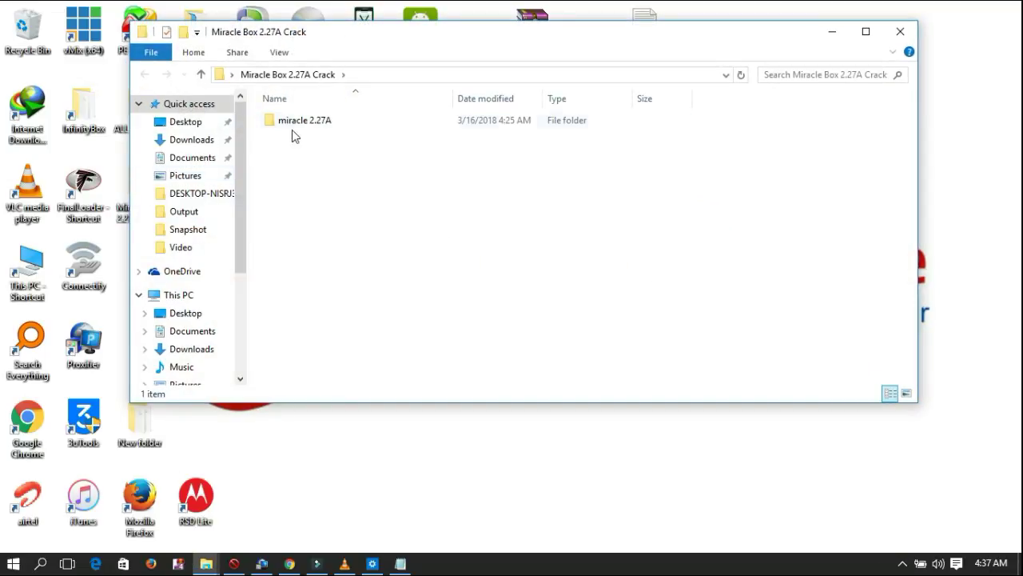
click(304, 124)
double_click(304, 126)
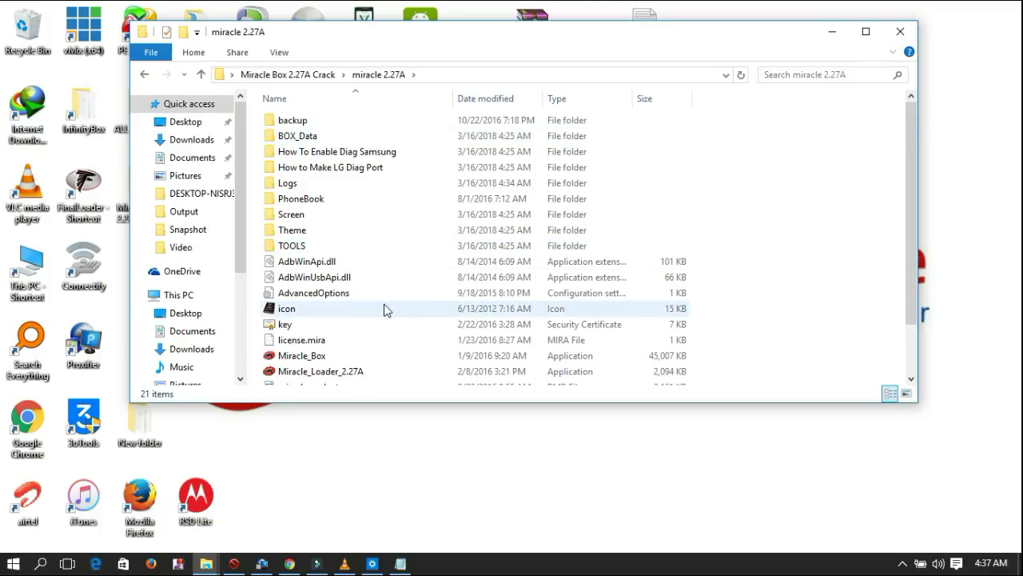
scroll(376, 312, down, 2)
right_click(348, 314)
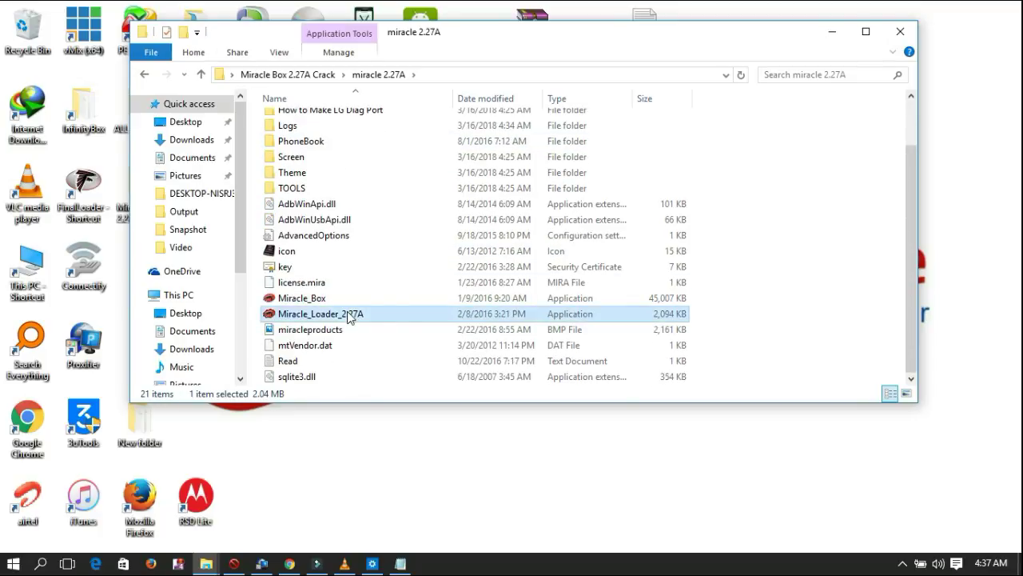
click(392, 220)
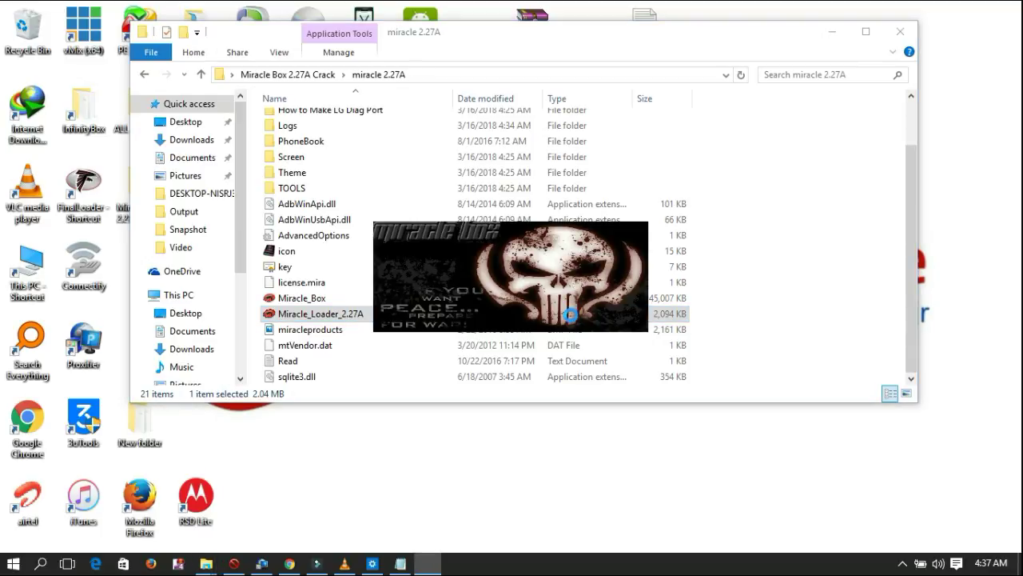
click(832, 31)
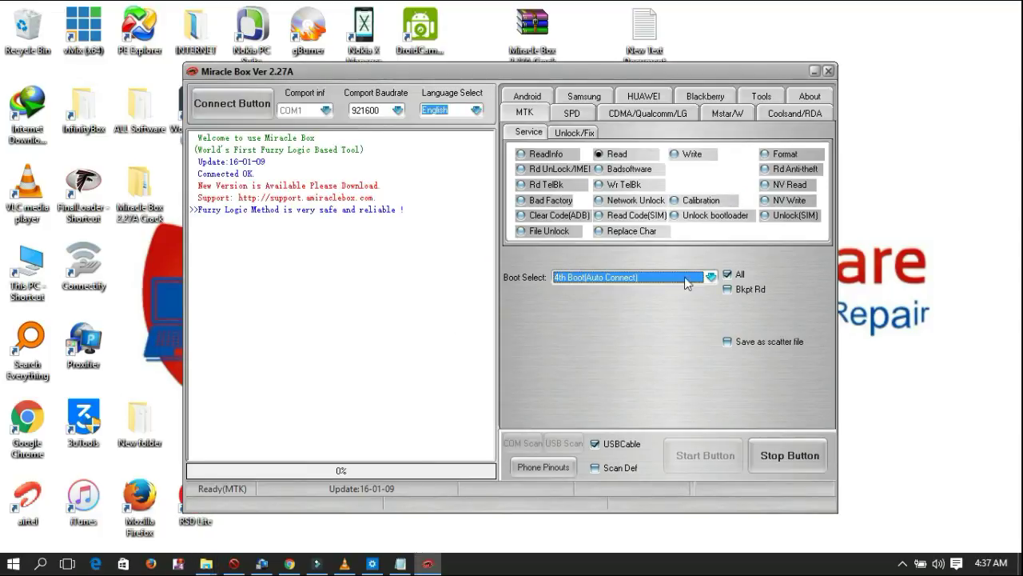
- Select 6th New Boot (Auto) in the Boot Select list
click(710, 277)
click(711, 278)
click(711, 277)
click(653, 310)
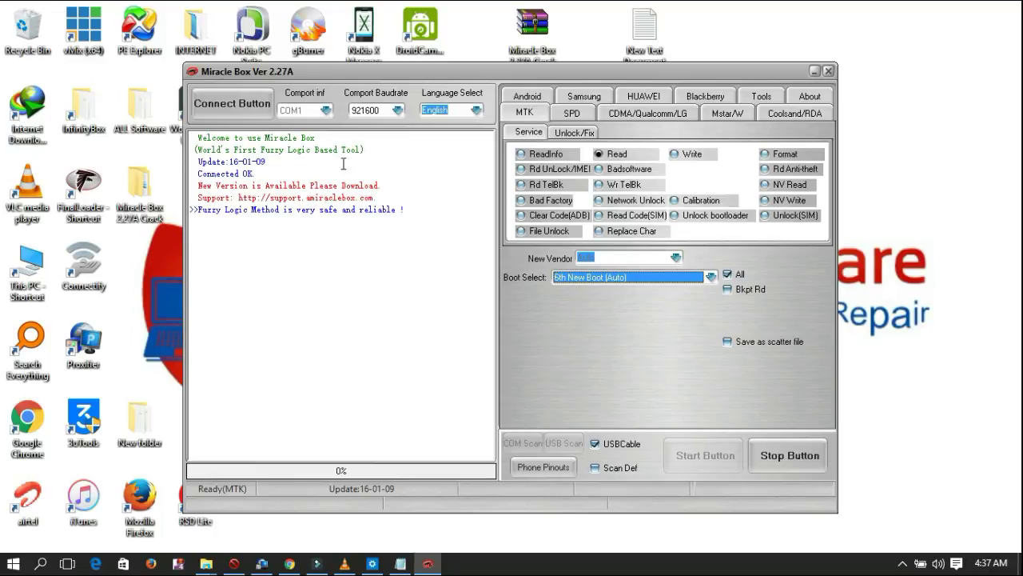
- Close the Miracle Box window and confirm Yes to quit
drag(501, 70, 514, 59)
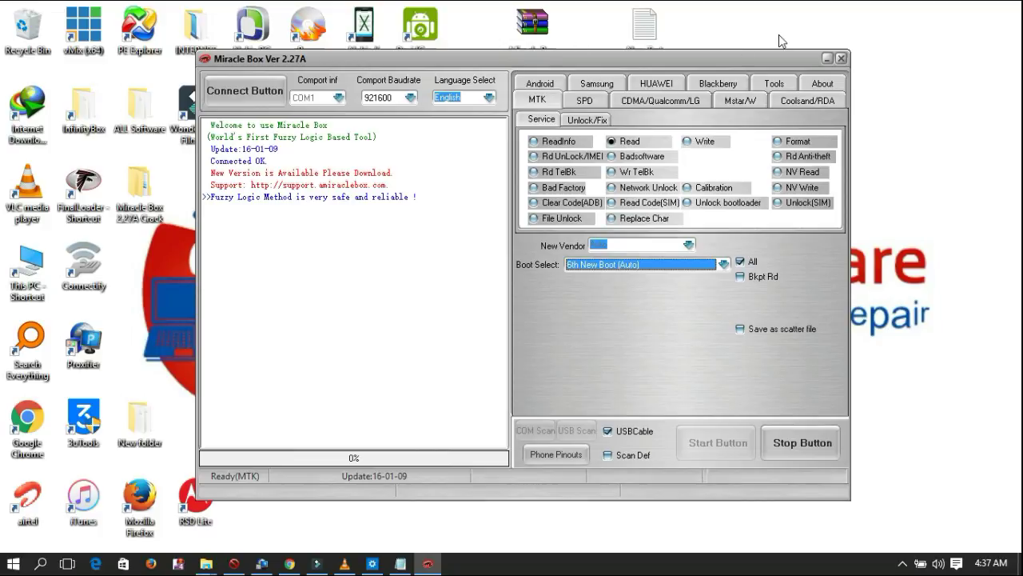
click(843, 60)
click(509, 333)
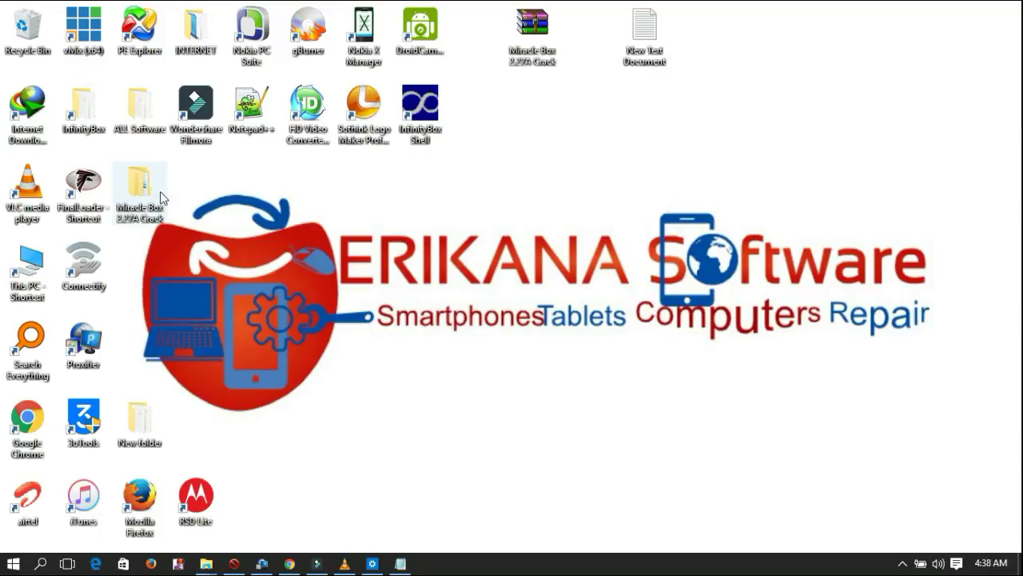
- Unpin miracle 2.27A and Compressed from Explorer's recent folders list
right_click(206, 563)
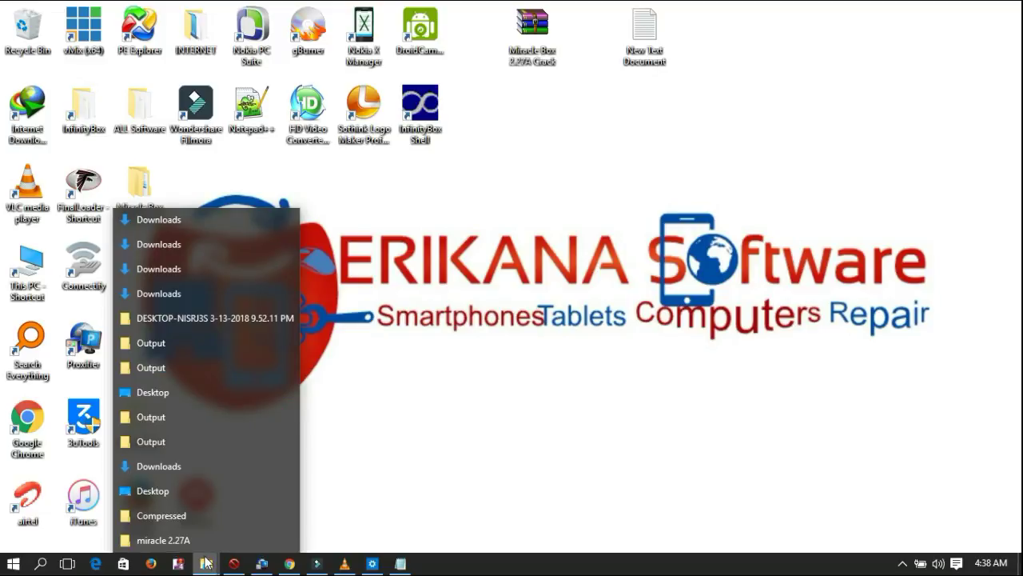
click(278, 544)
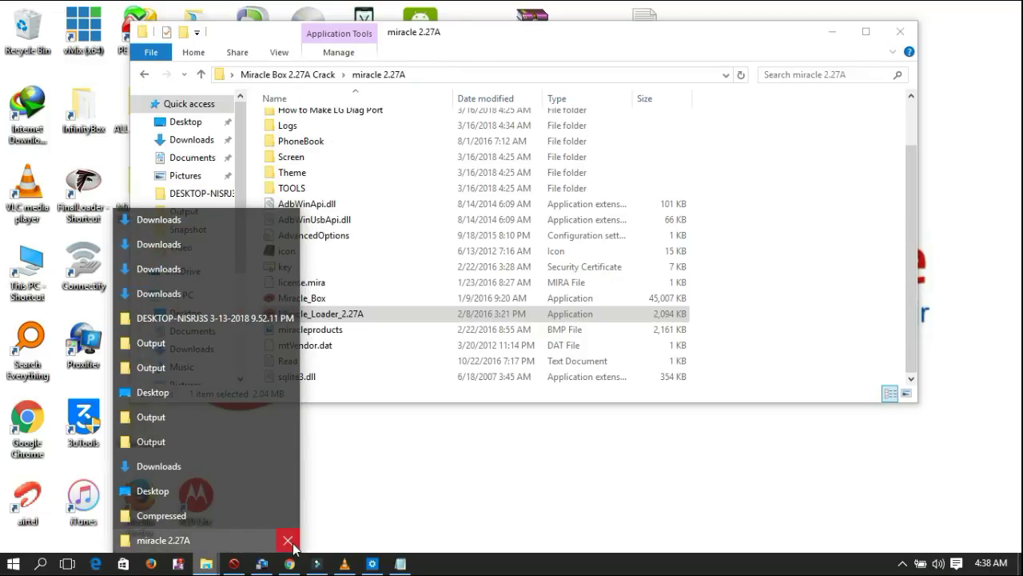
click(288, 541)
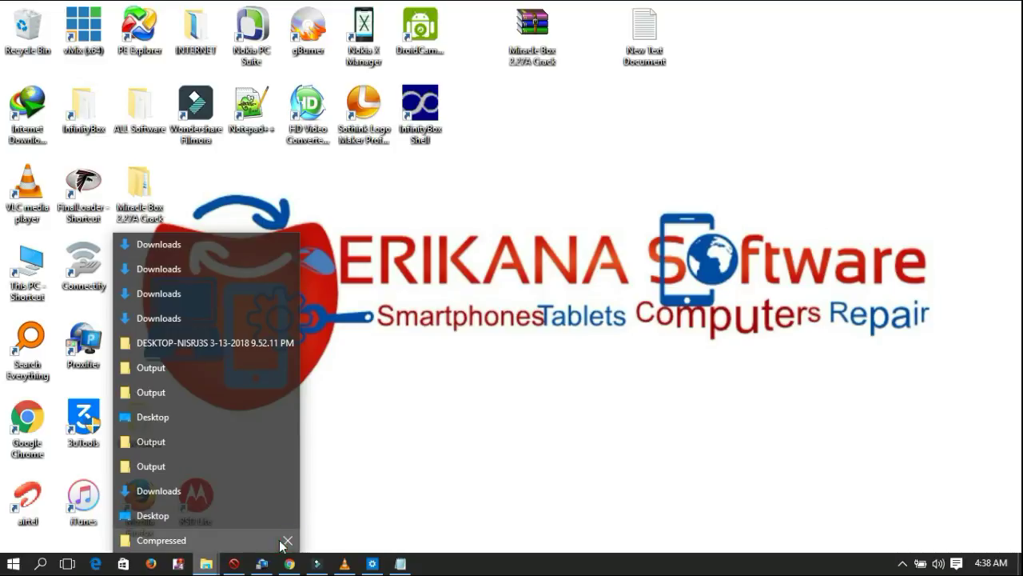
click(285, 542)
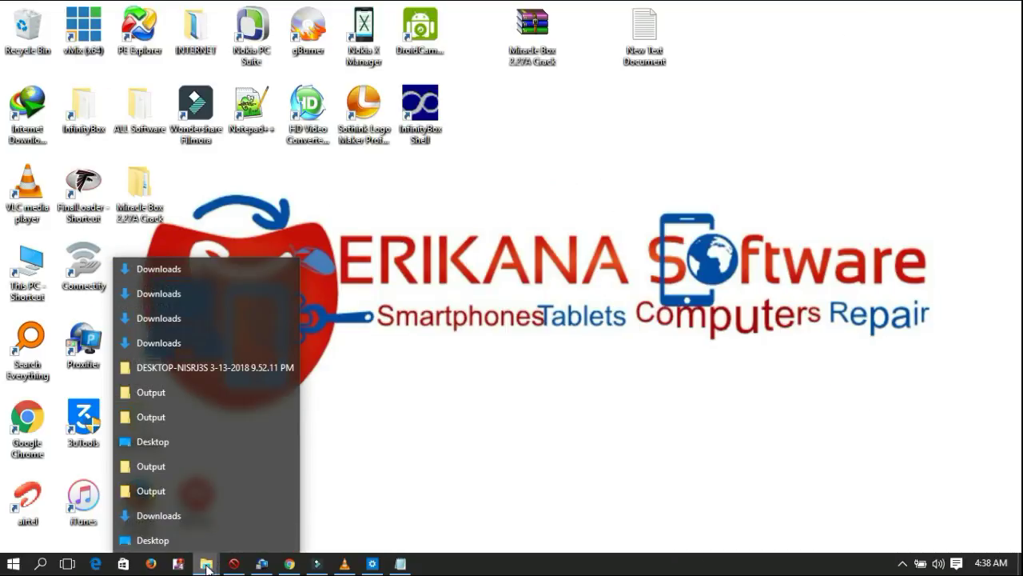
click(415, 461)
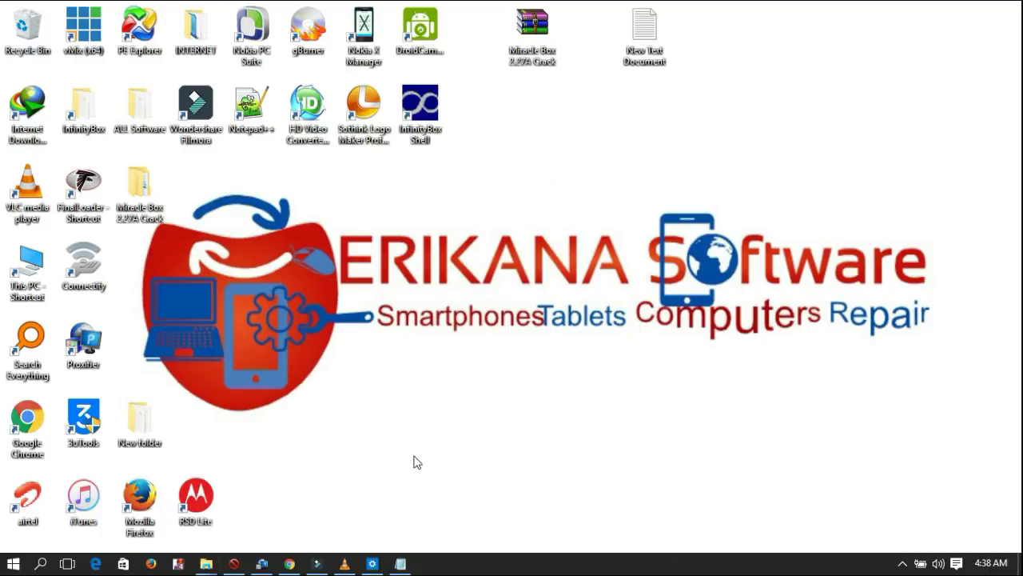
- Copy the Handle file from miracle 2.27A > BOX_Data and paste it onto the desktop
double_click(143, 190)
double_click(331, 144)
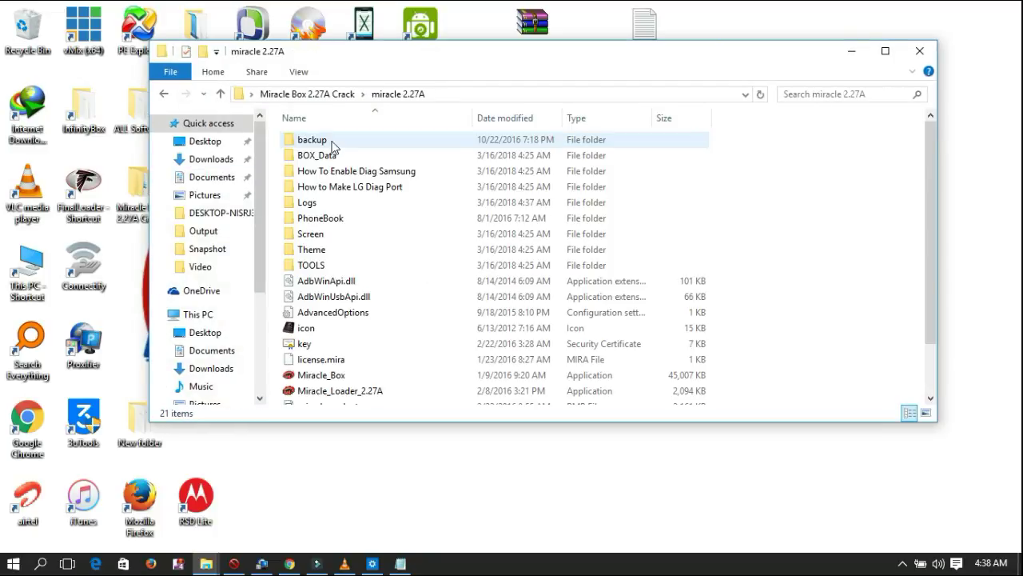
drag(595, 57, 602, 42)
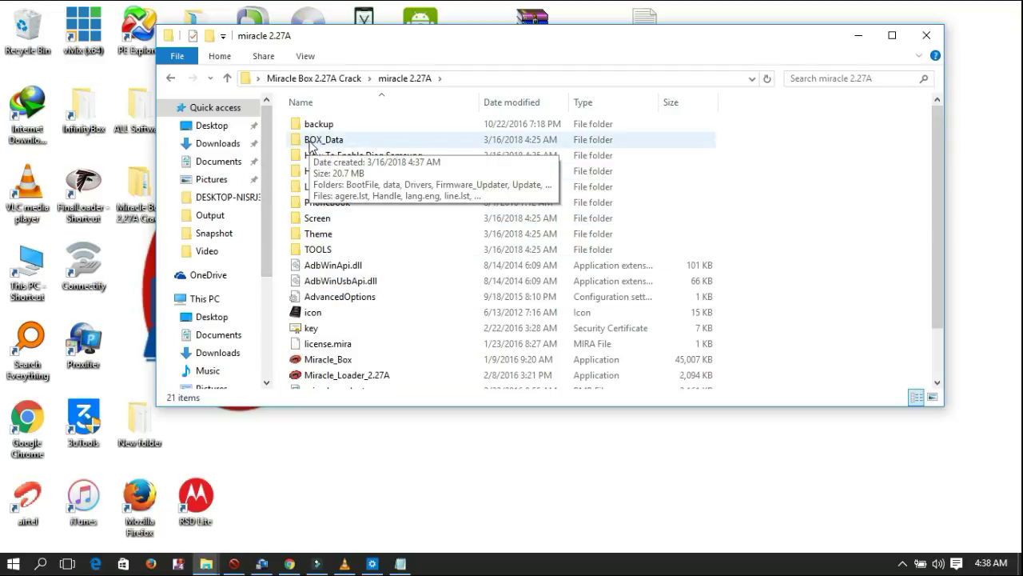
double_click(310, 141)
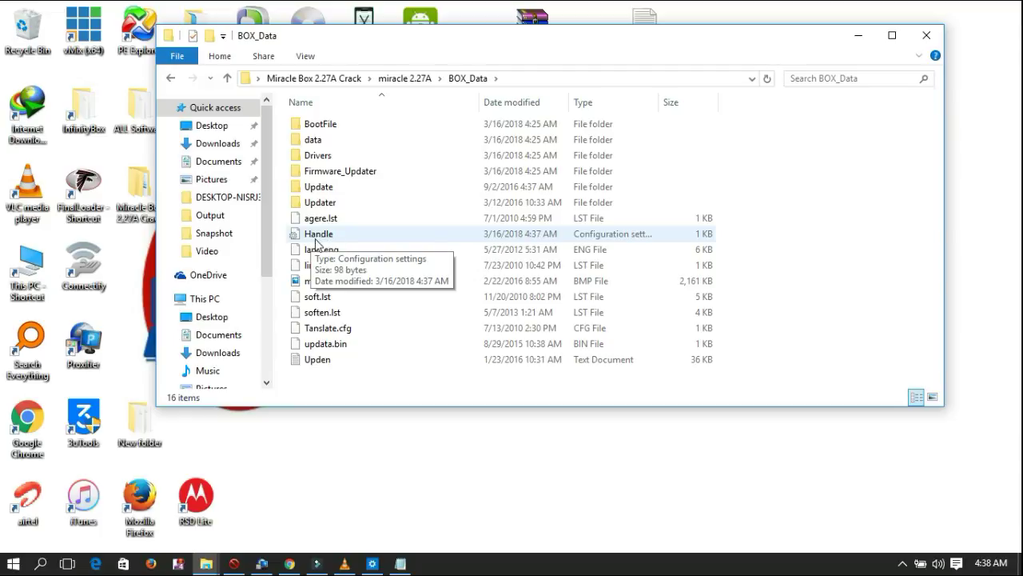
click(316, 235)
right_click(314, 227)
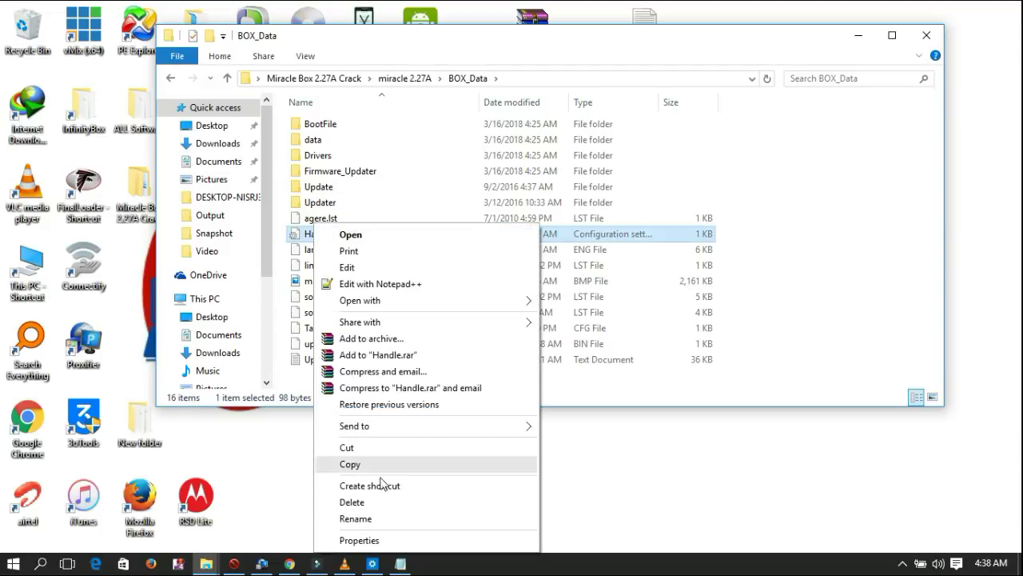
click(357, 466)
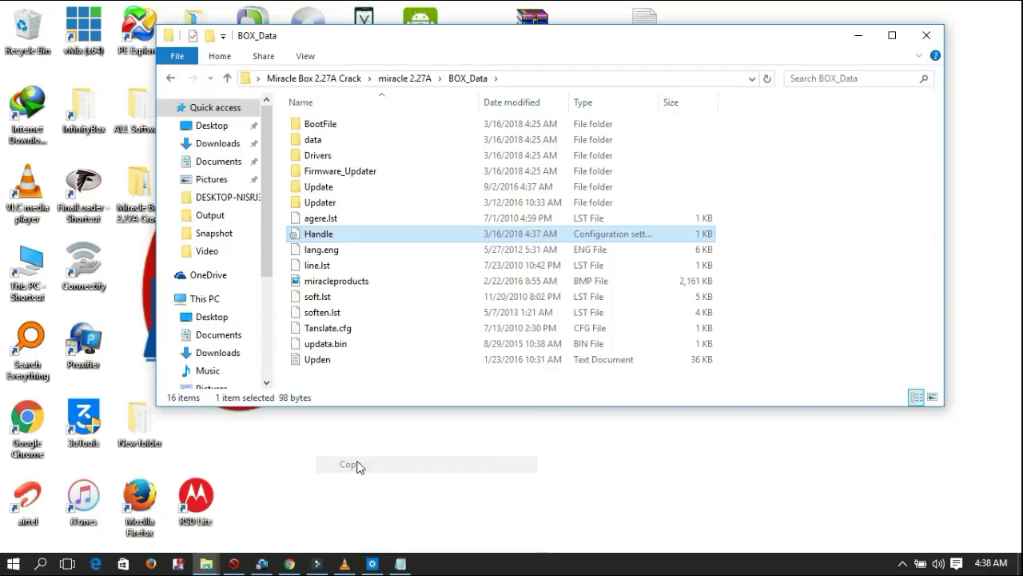
right_click(640, 477)
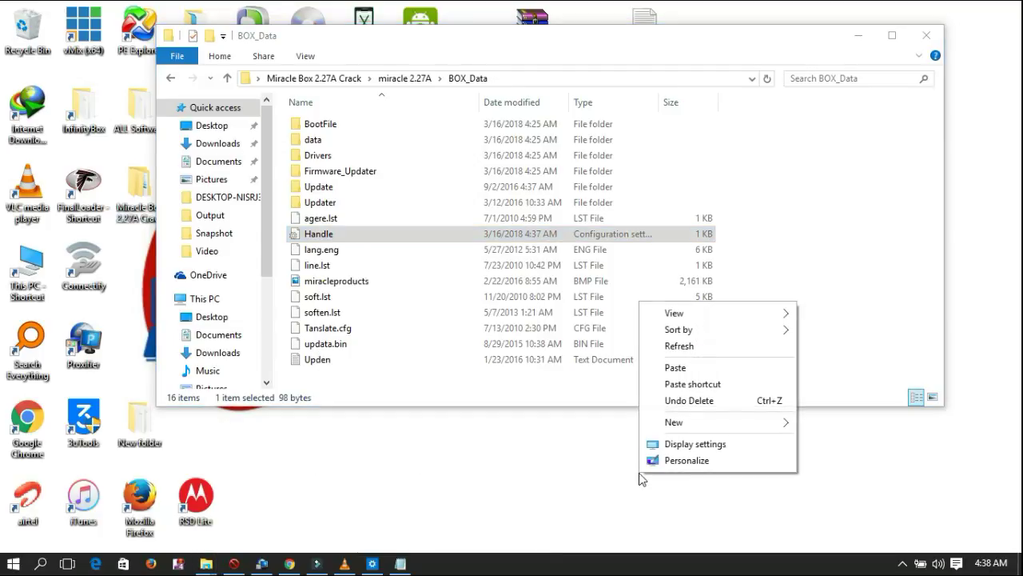
click(676, 368)
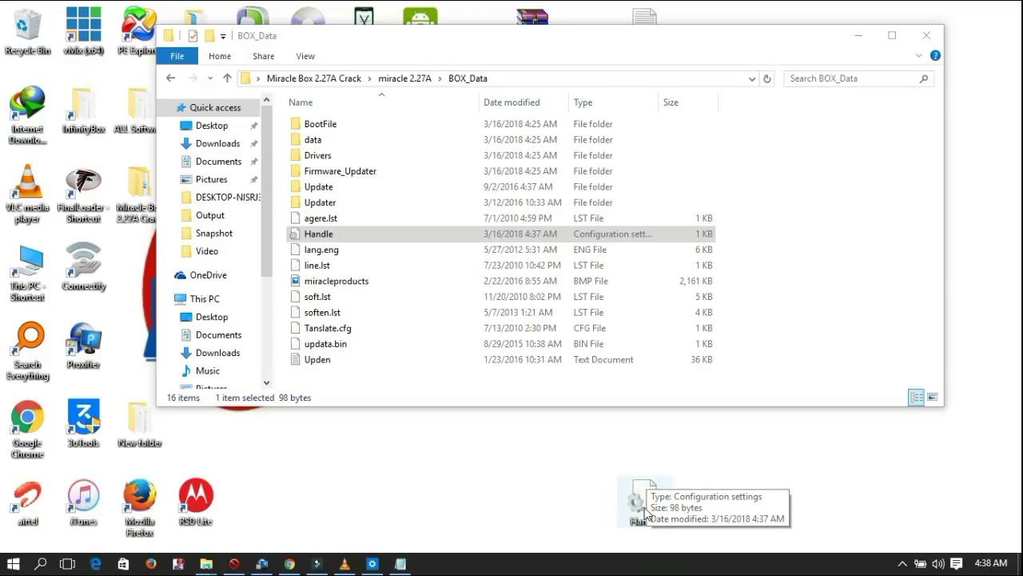
- Edit the desktop Handle file in Notepad, saving dates227=9/2/2018 and dates=7/1/2017, then close Notepad
click(641, 503)
right_click(641, 503)
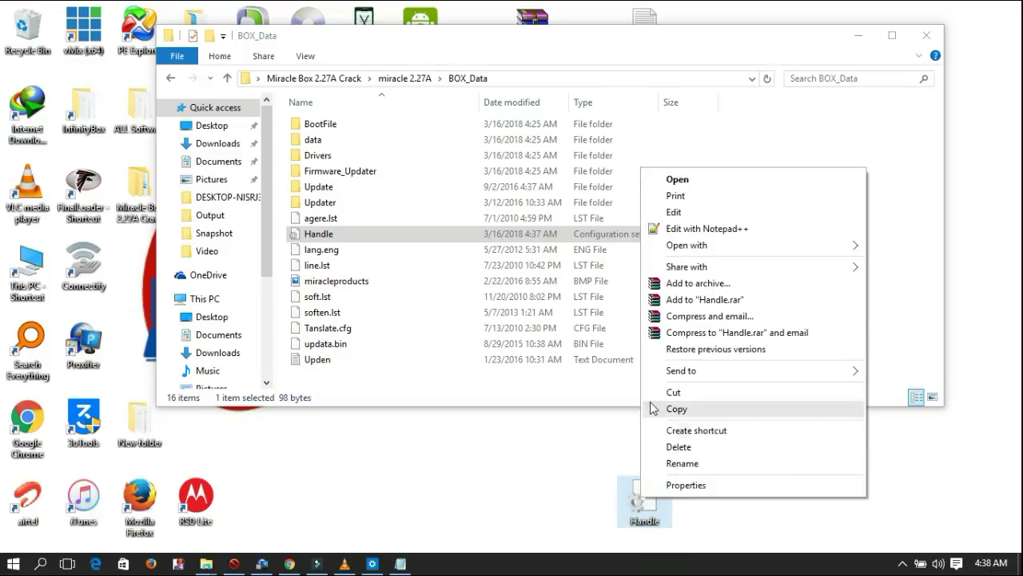
click(681, 213)
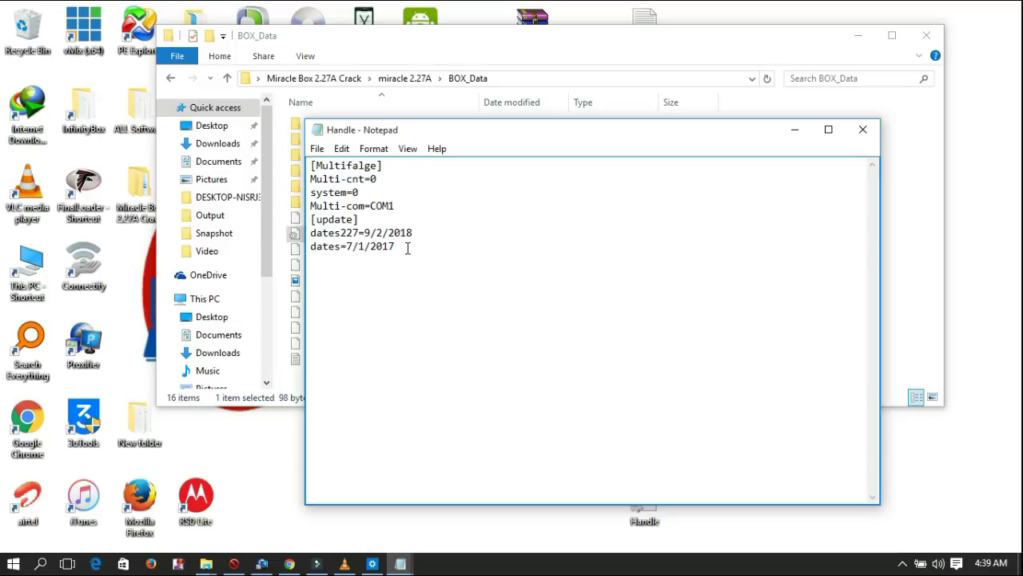
click(318, 148)
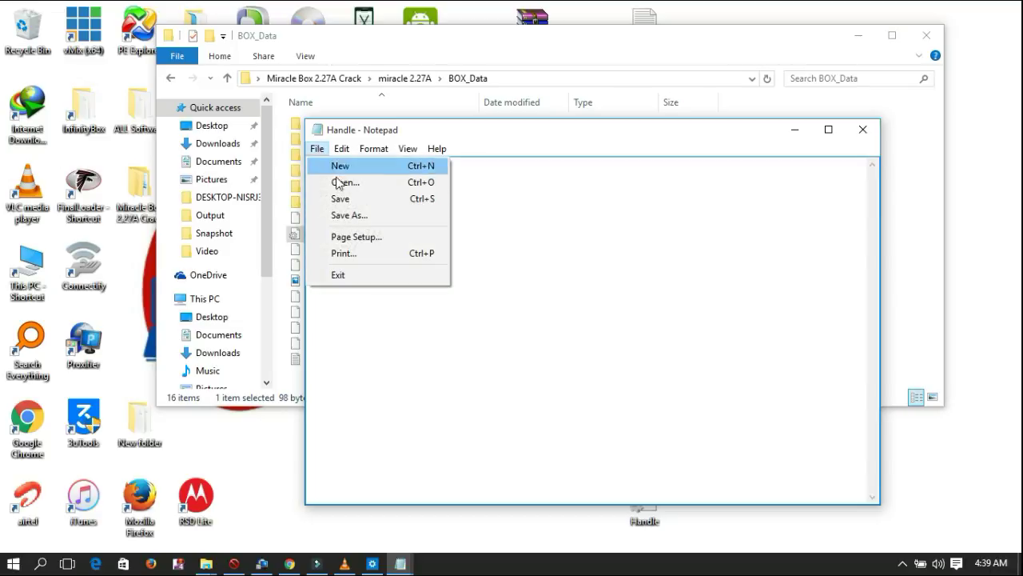
click(352, 198)
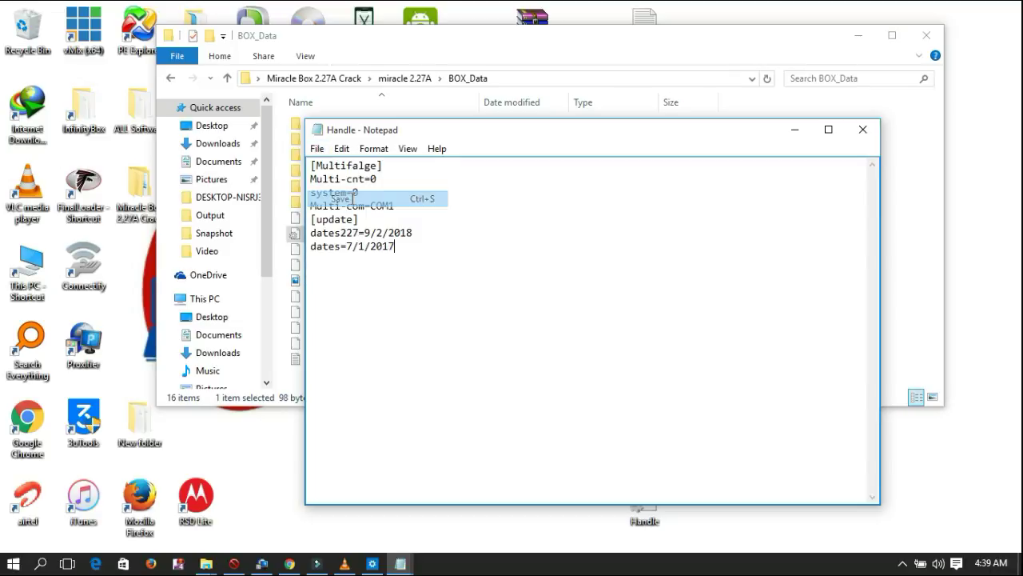
click(863, 130)
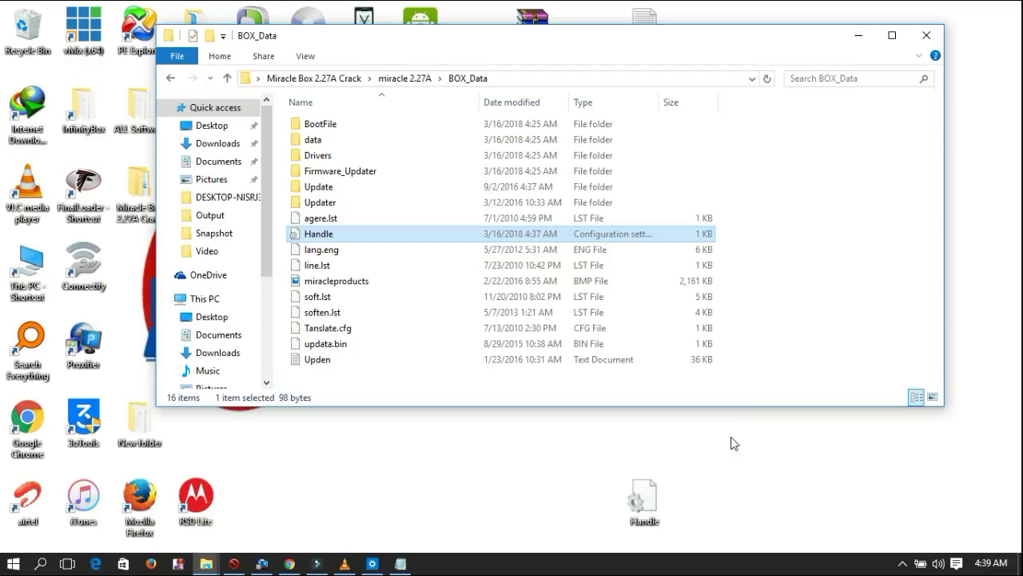
- Move the edited Handle file into BOX_Data, replace the original, and refresh the folder
drag(644, 501, 807, 306)
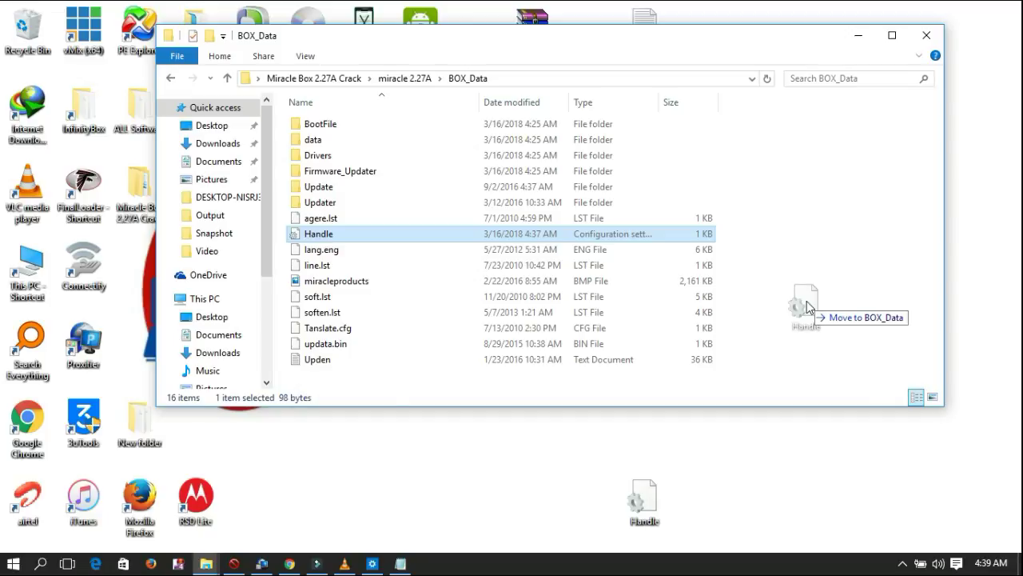
drag(807, 307, 807, 304)
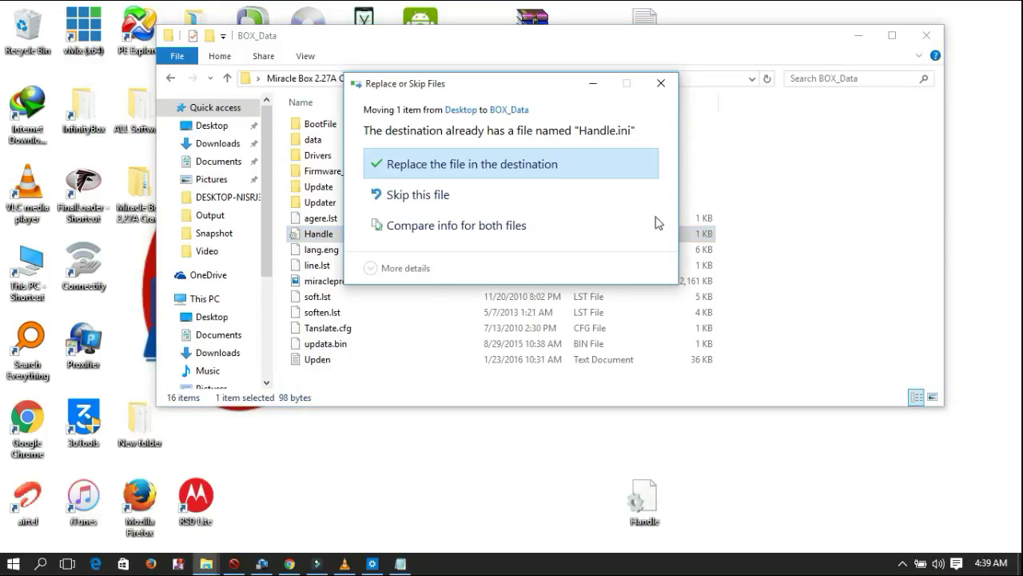
click(505, 168)
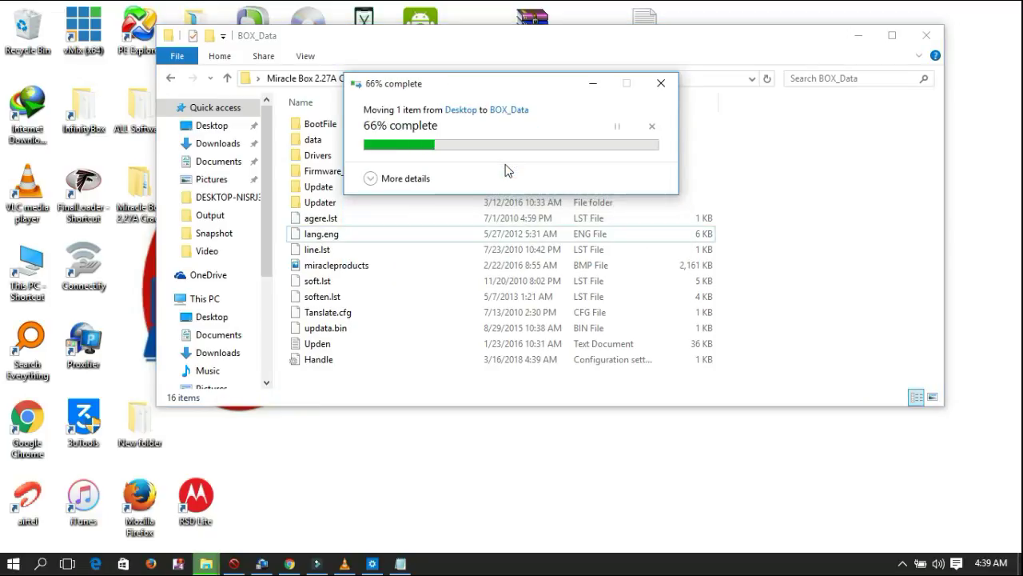
right_click(788, 170)
click(837, 224)
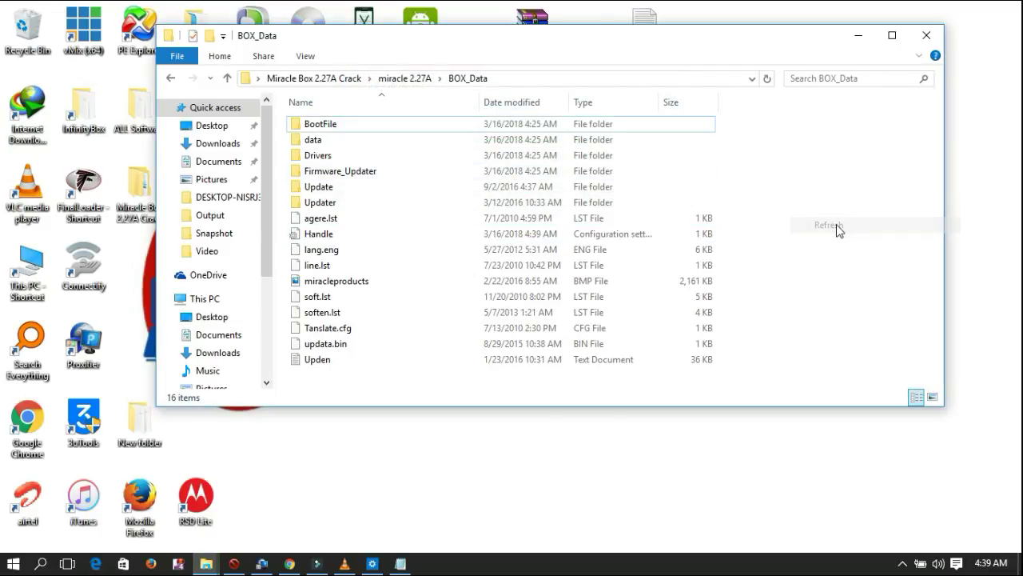
- Go up to miracle 2.27A and run Miracle_Loader_2.27A as administrator
click(228, 79)
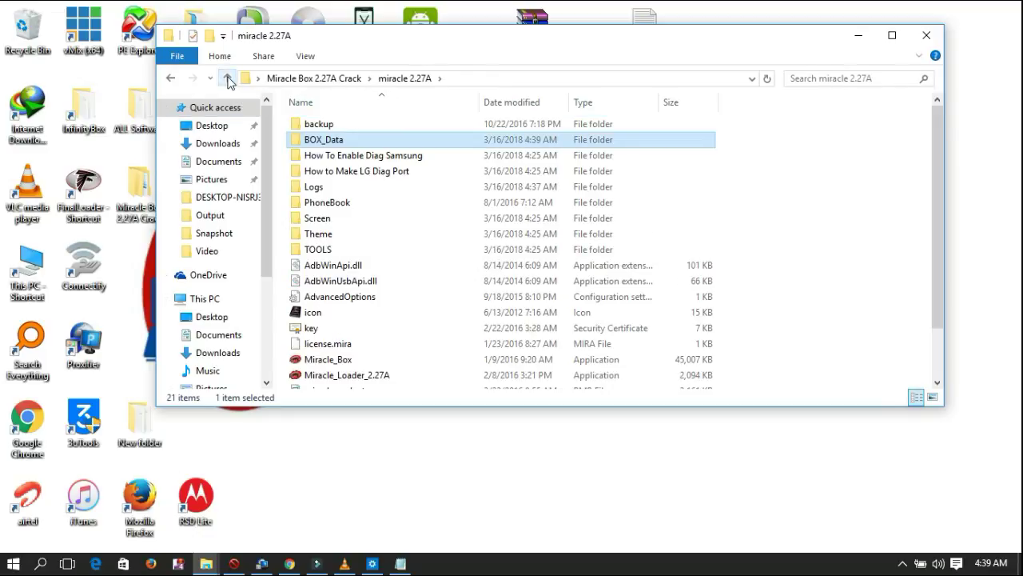
scroll(460, 328, down, 2)
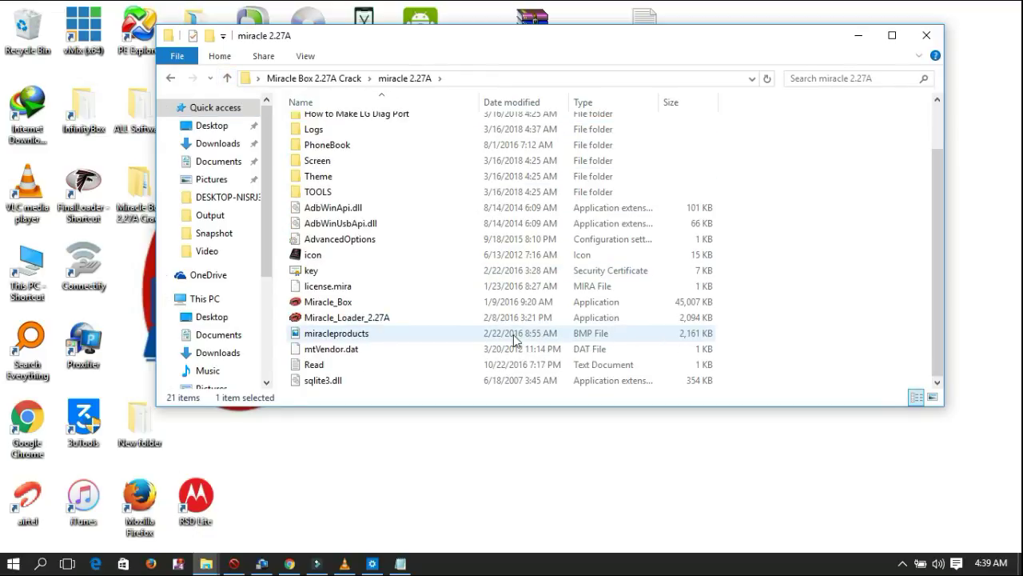
right_click(388, 320)
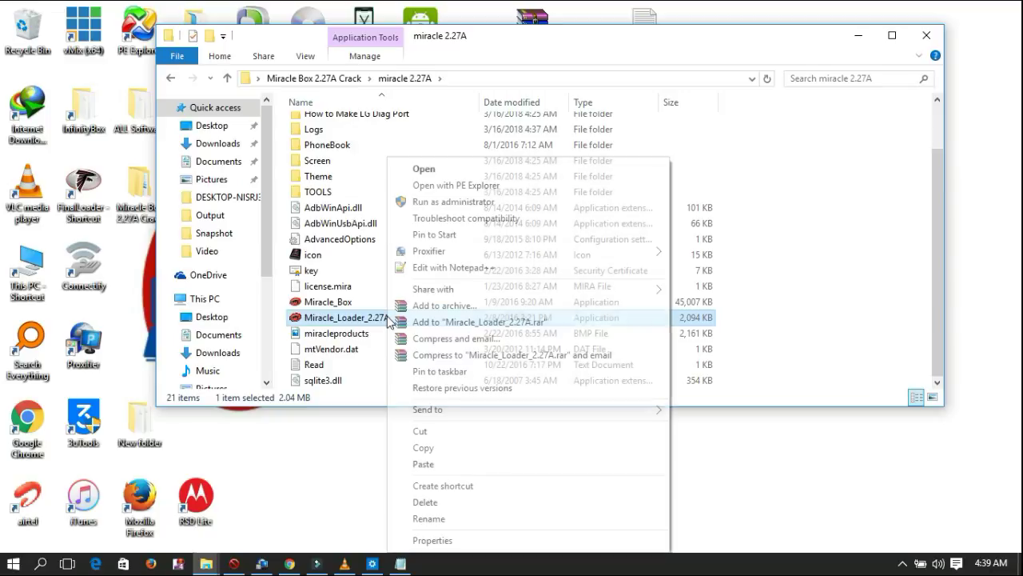
click(441, 205)
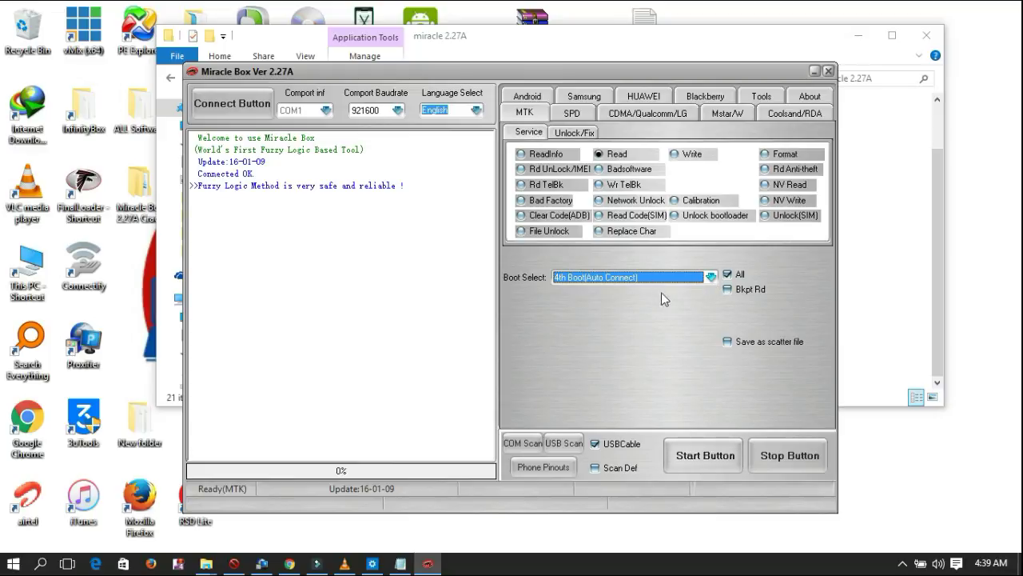
click(698, 451)
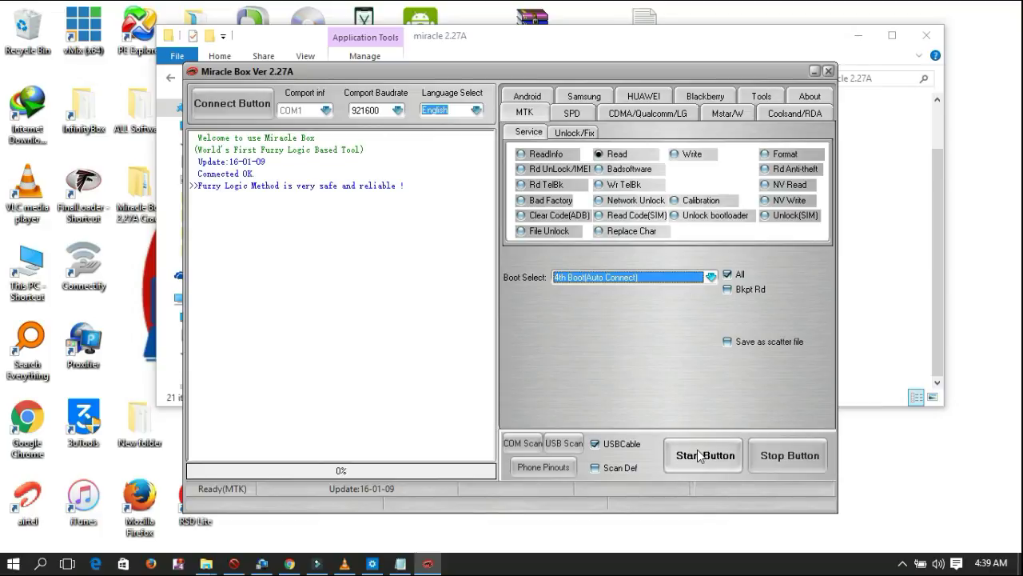
- Start the MTK read and retry it, getting 'Port be occupied' and 'Unstable comport' errors
click(706, 454)
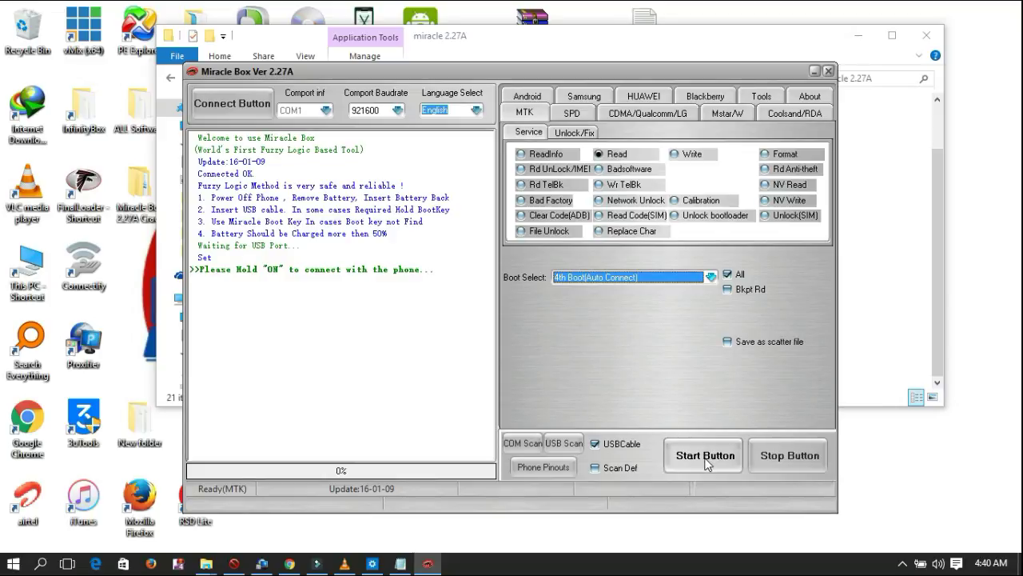
click(705, 458)
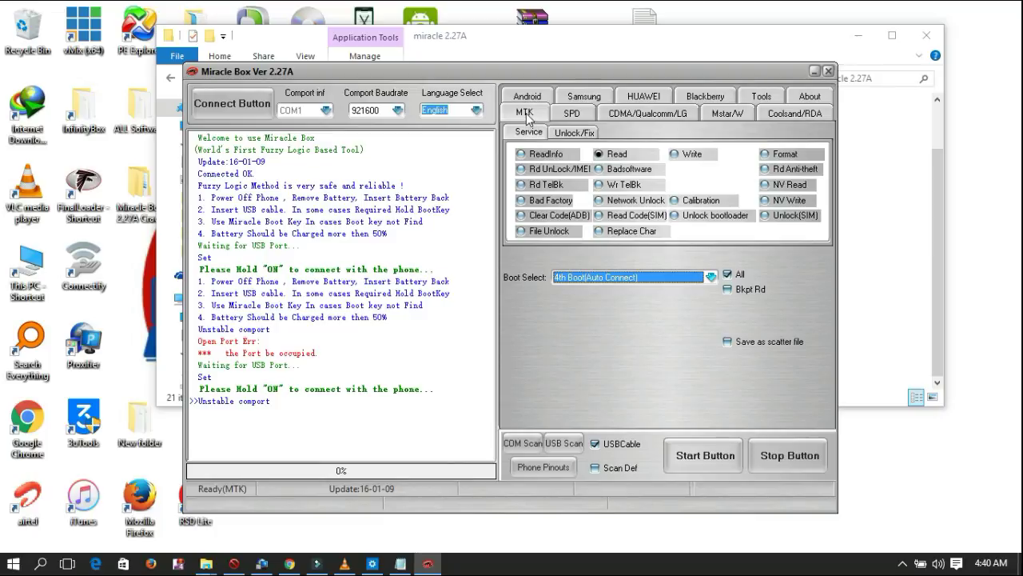
- Run and then stop an SPD ROOT(ADB) chip scan, opening and closing Phone Pinouts
click(531, 137)
click(569, 119)
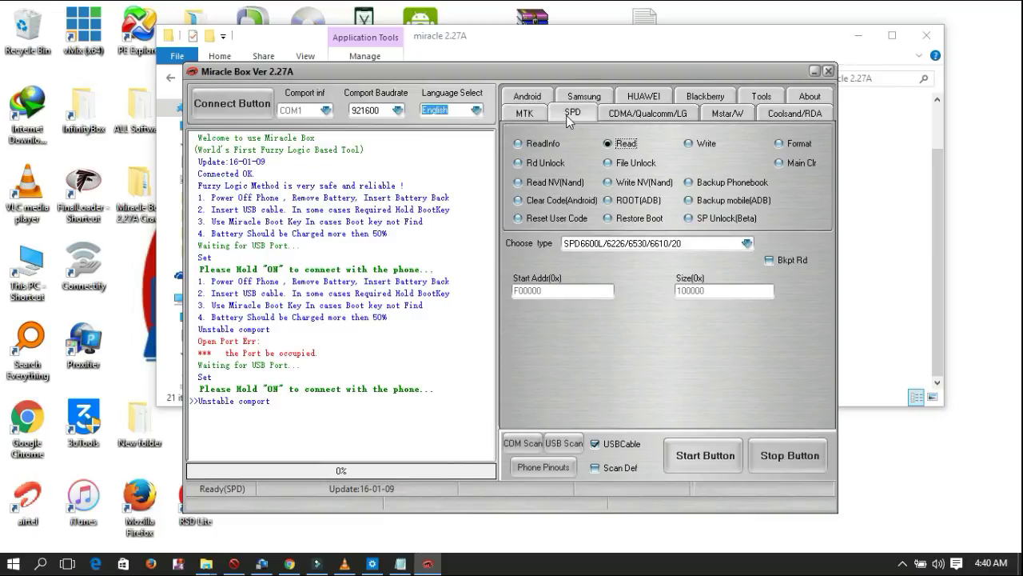
click(609, 201)
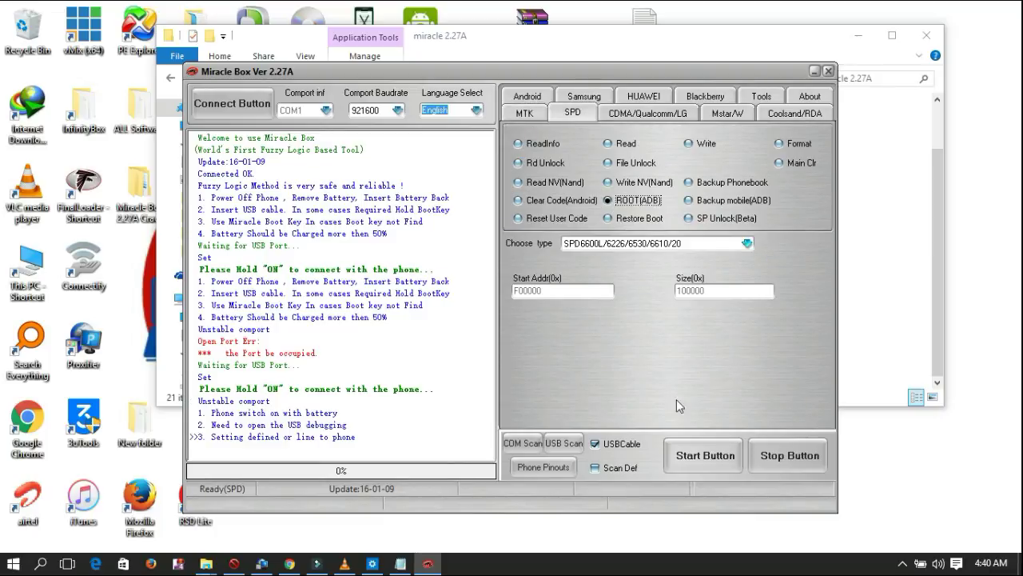
click(523, 445)
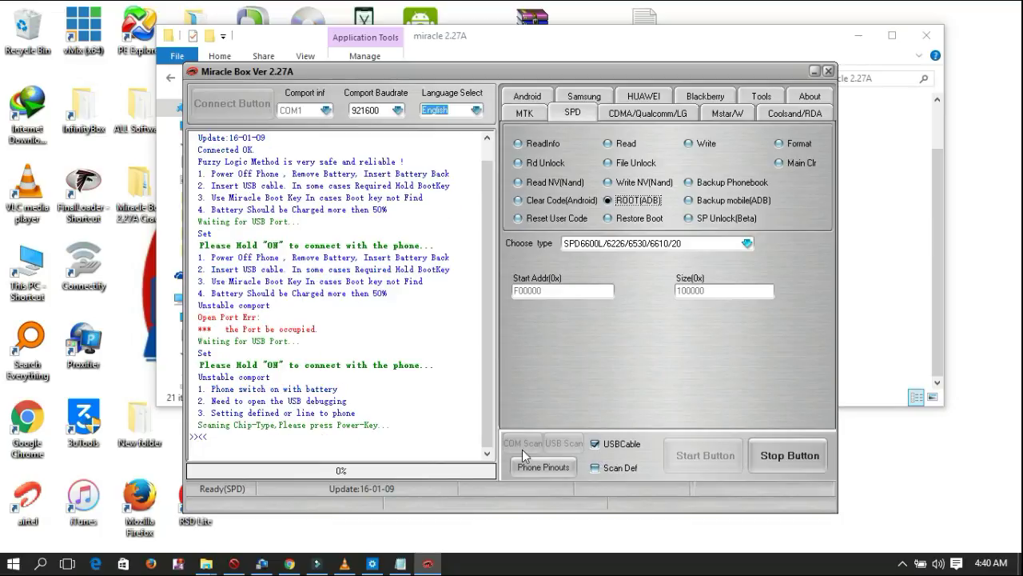
click(539, 467)
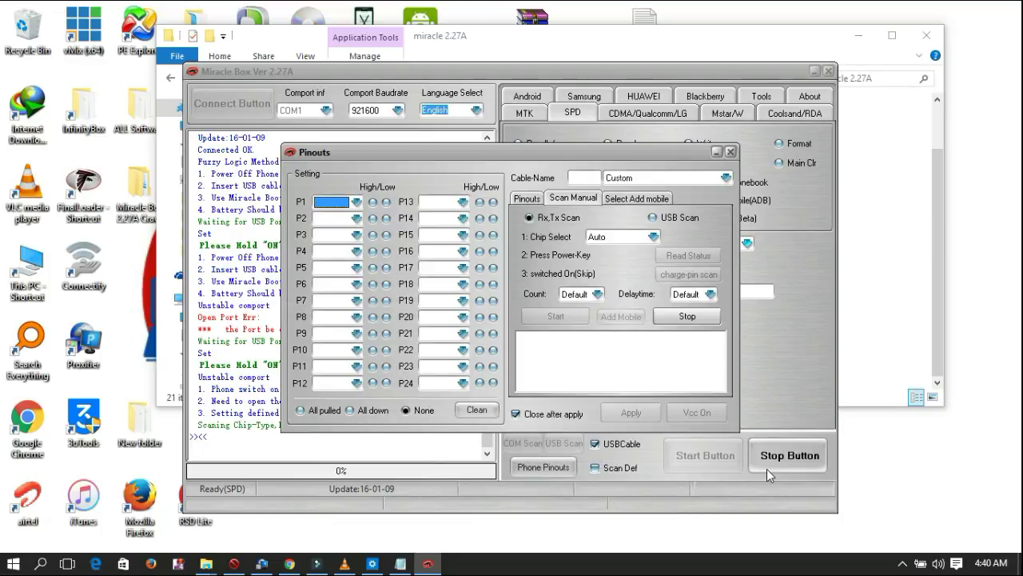
click(686, 317)
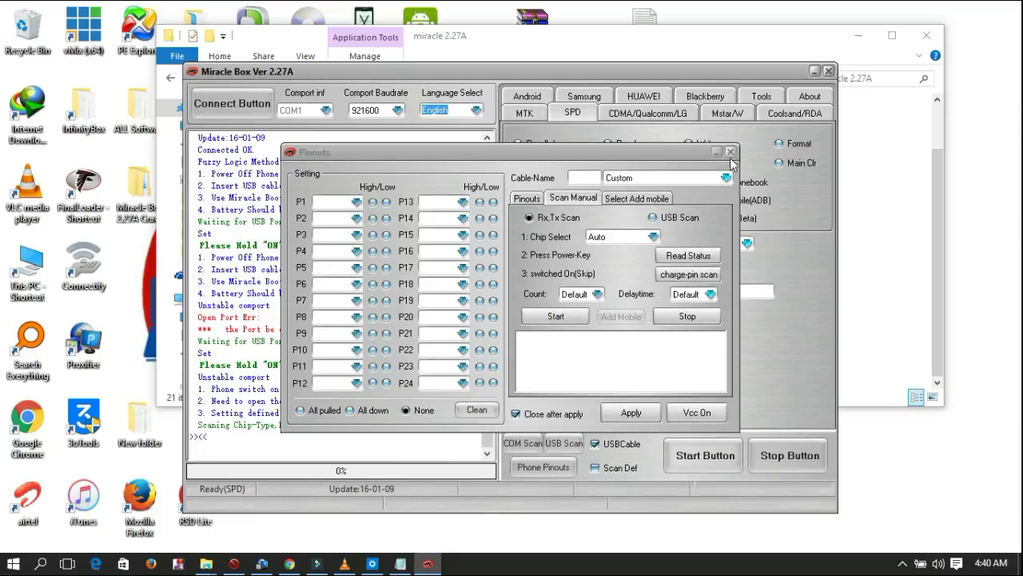
click(730, 151)
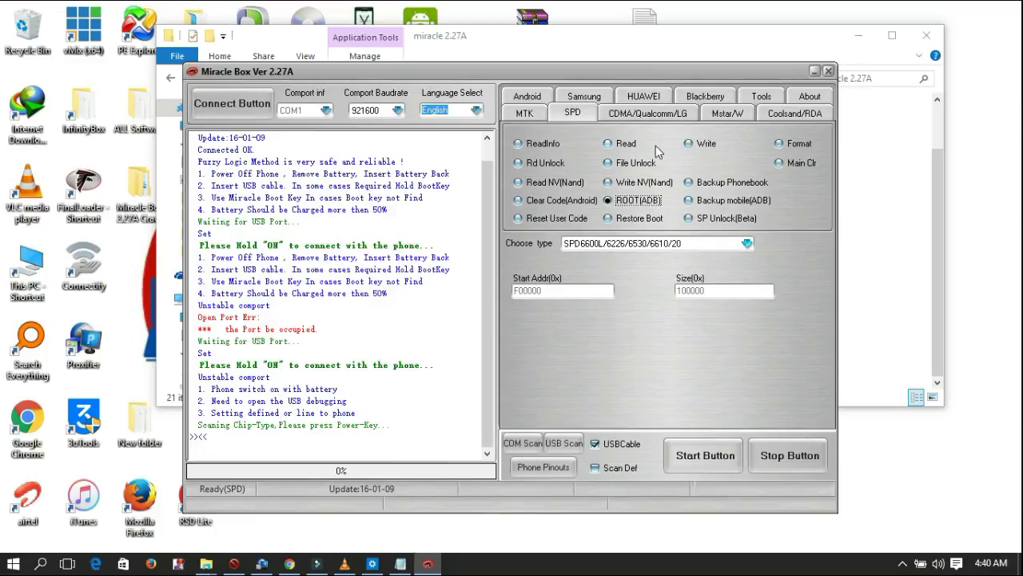
- Quit Miracle Box with Yes and close the miracle 2.27A folder window
click(829, 72)
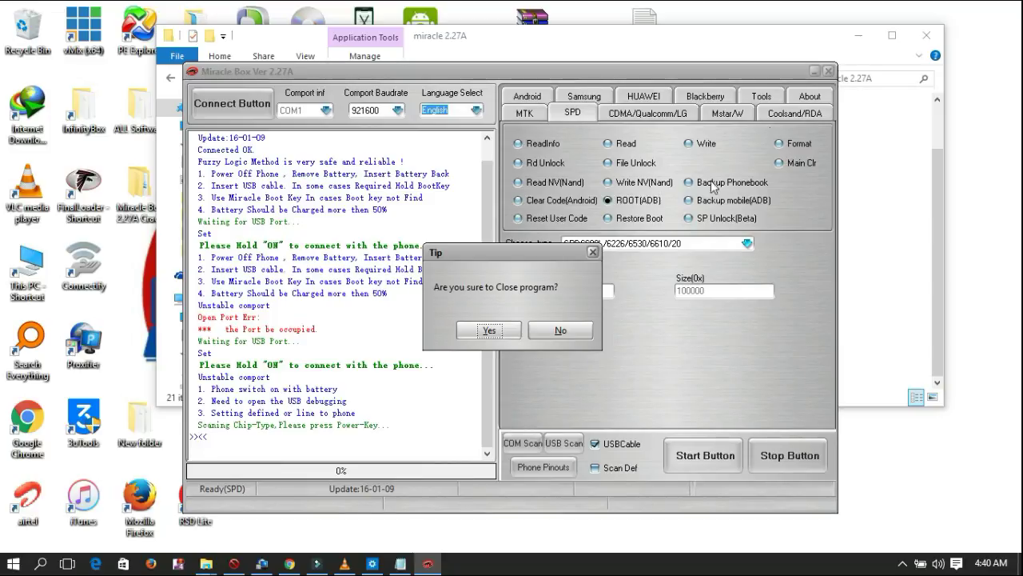
click(512, 330)
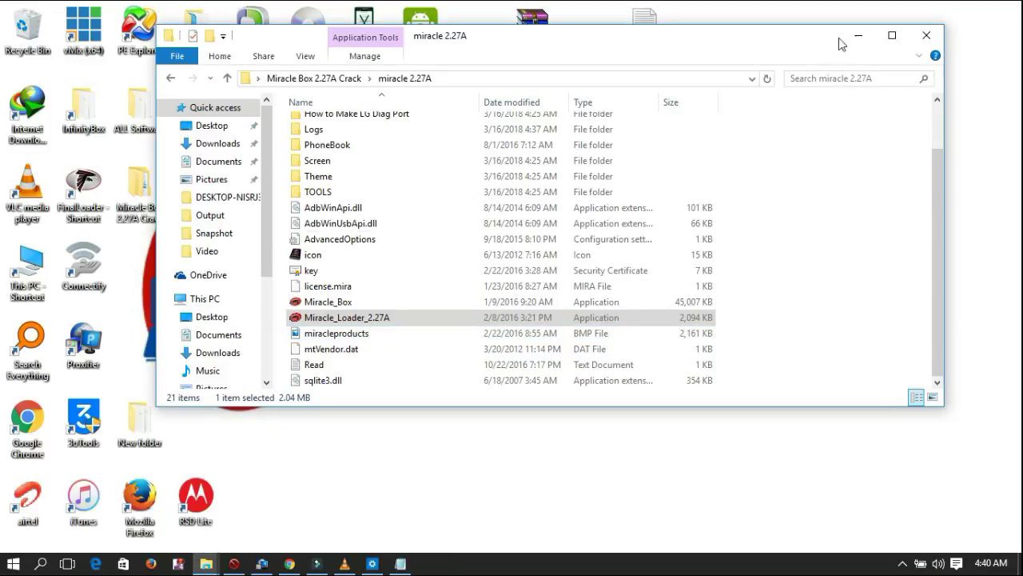
click(925, 36)
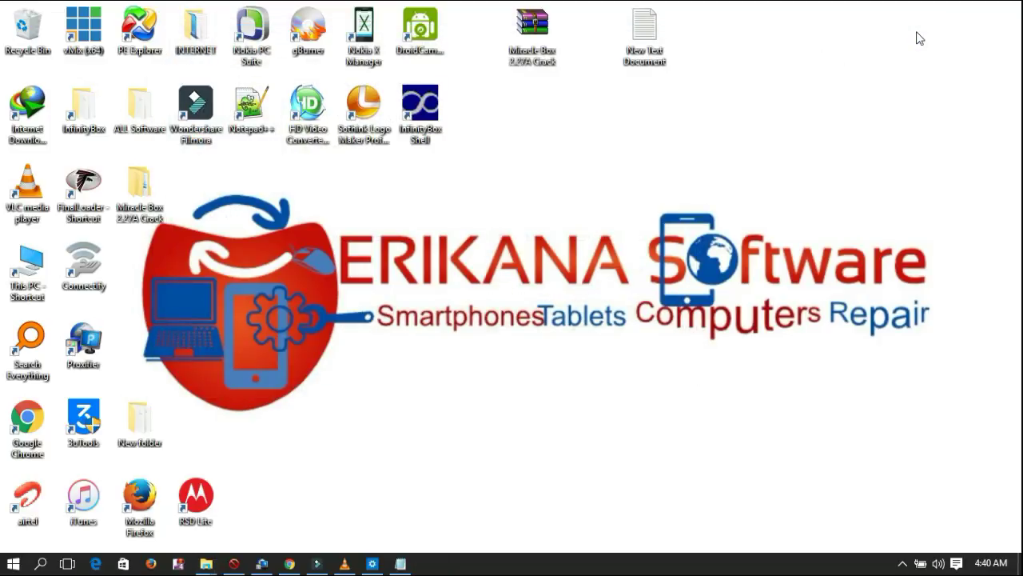